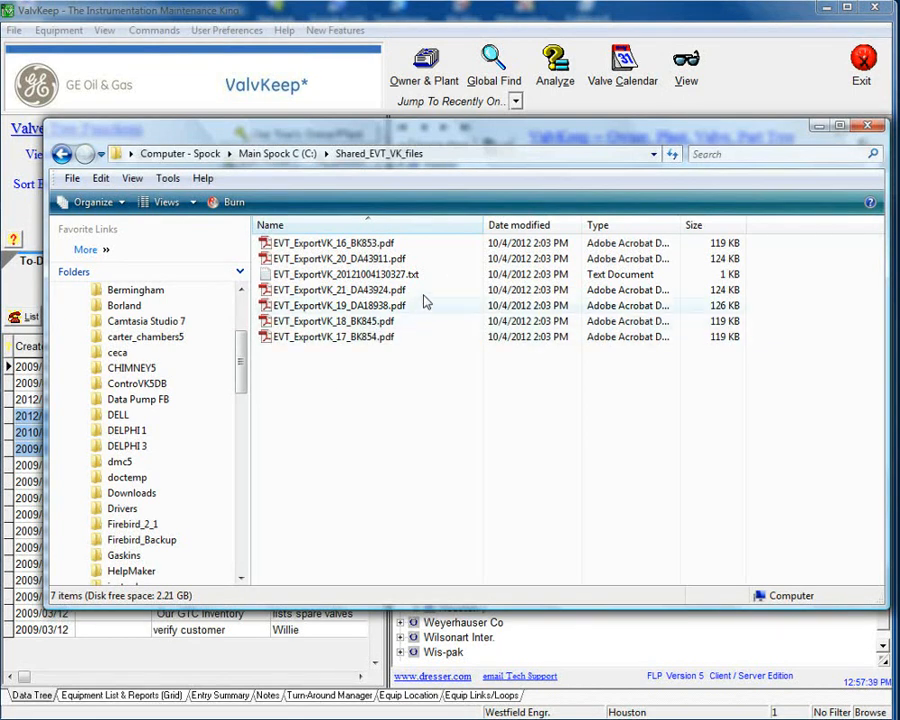
Select the exported EVT text file in the shared folder and minimize the file browser.
left_click(350, 279)
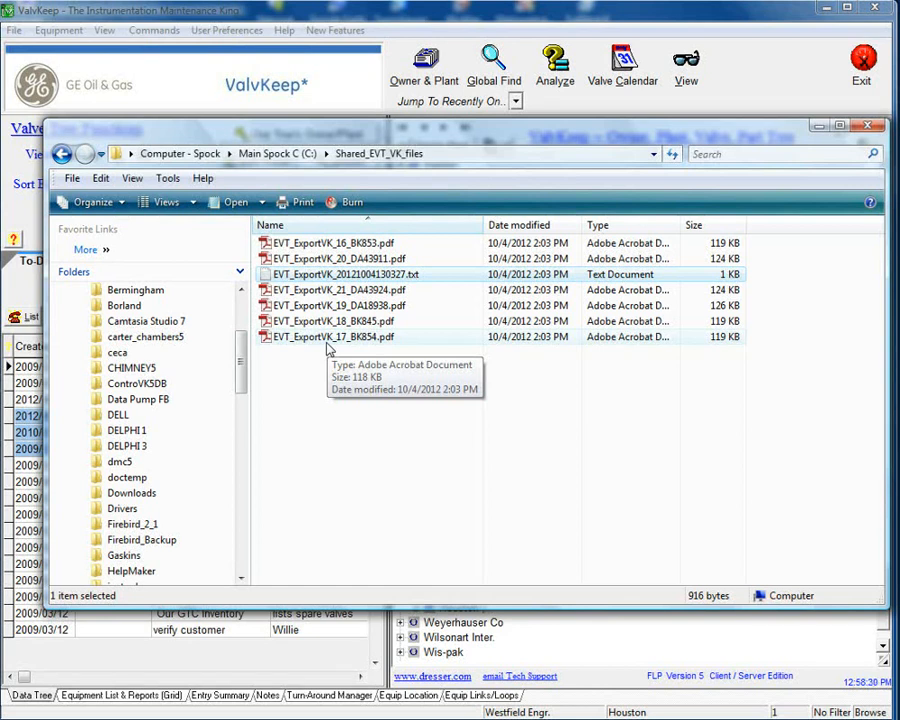
left_click(812, 128)
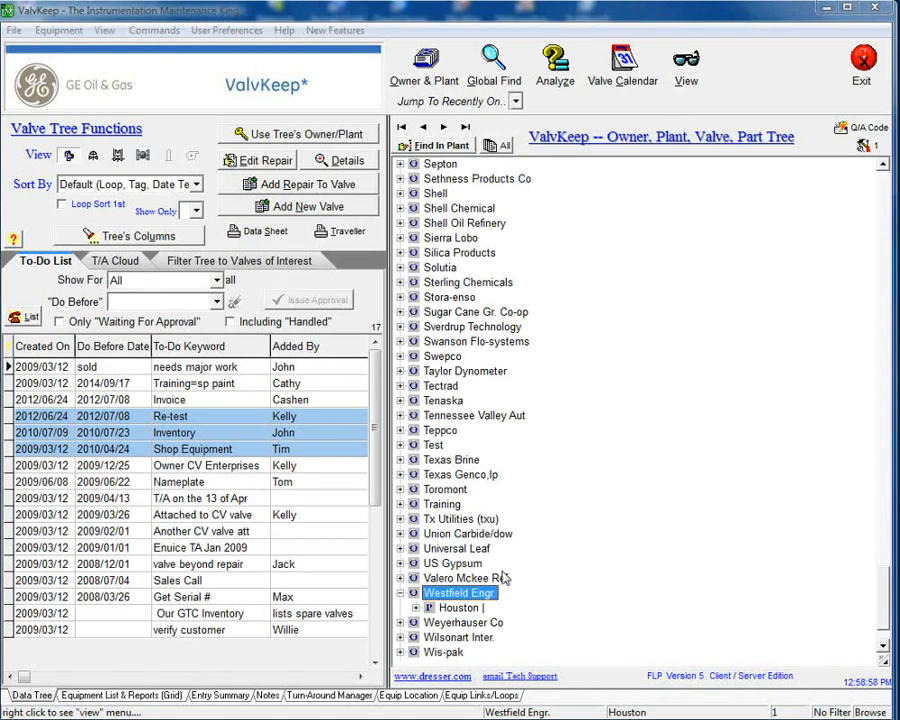
Open the Houston plant under Westfield Engr. to show its valve grid.
left_click(458, 610)
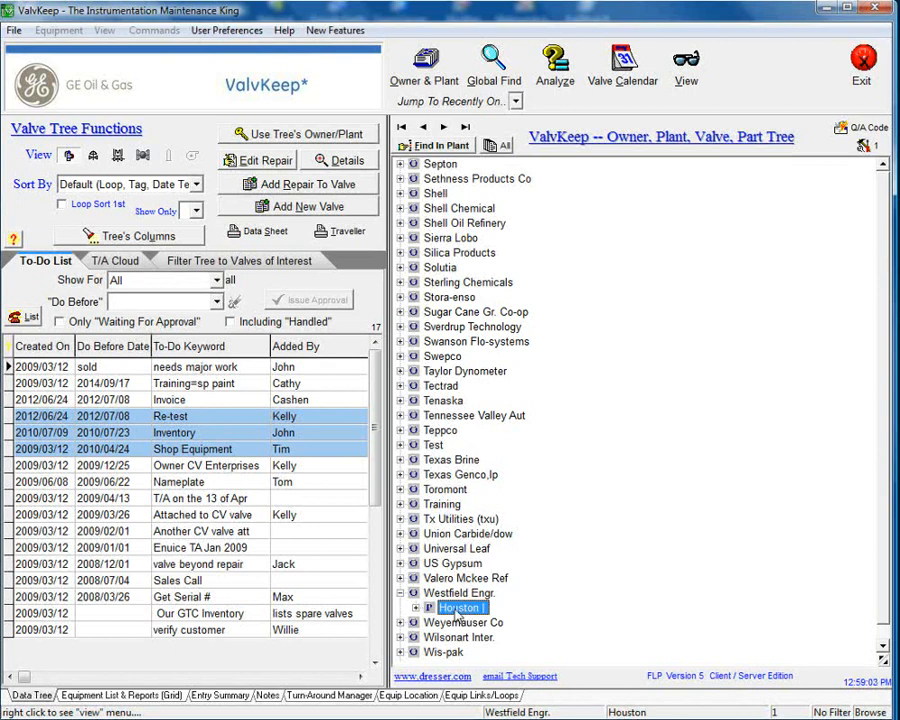
double_click(458, 610)
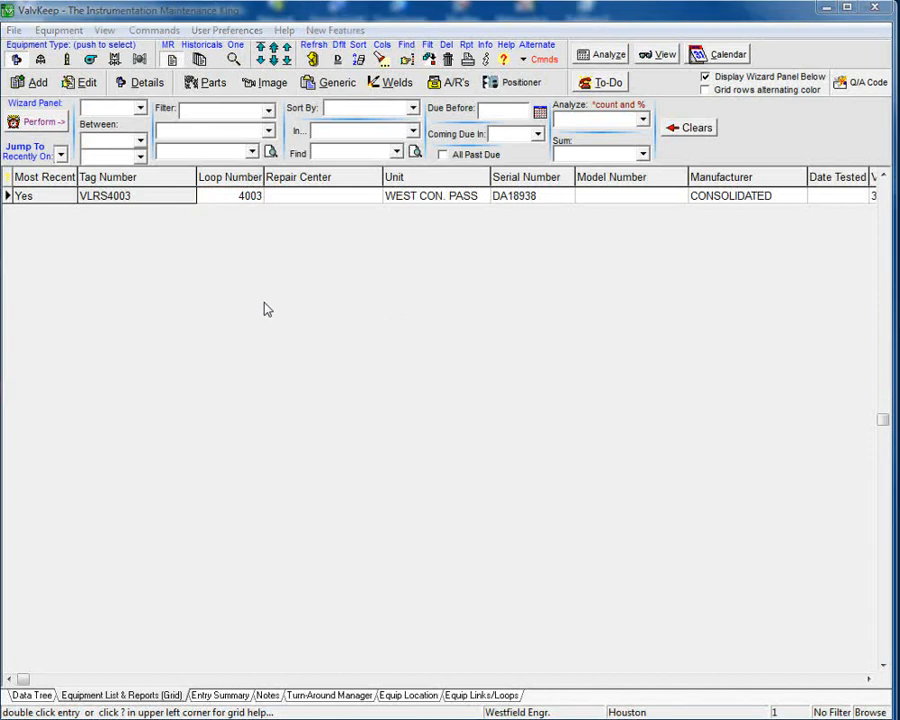
Open the valve's details and switch to the Work, As Rec'd Test page.
left_click(125, 83)
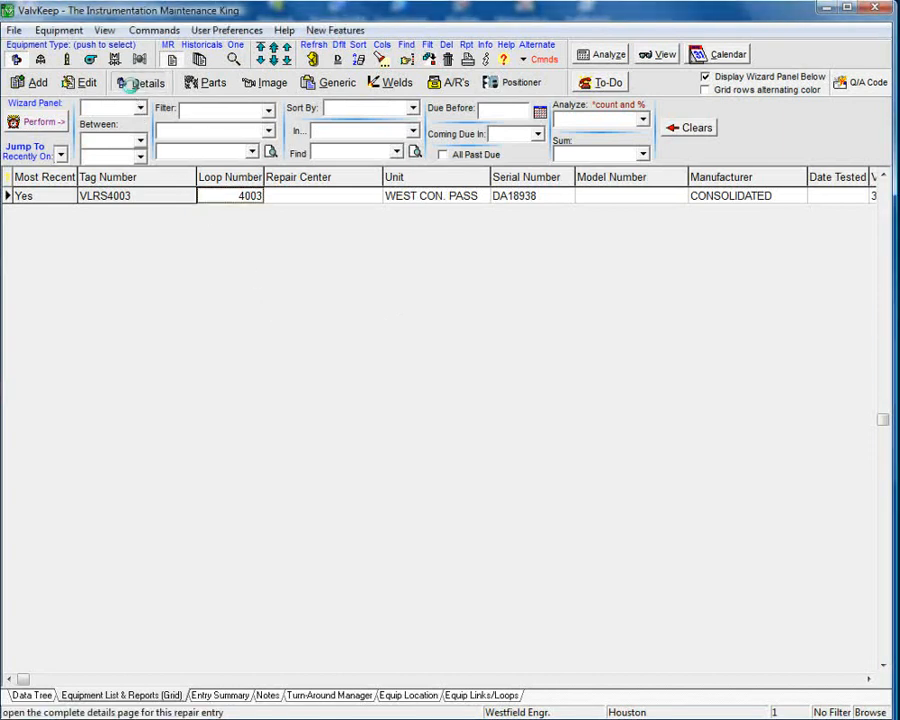
left_click_drag(413, 20, 305, 32)
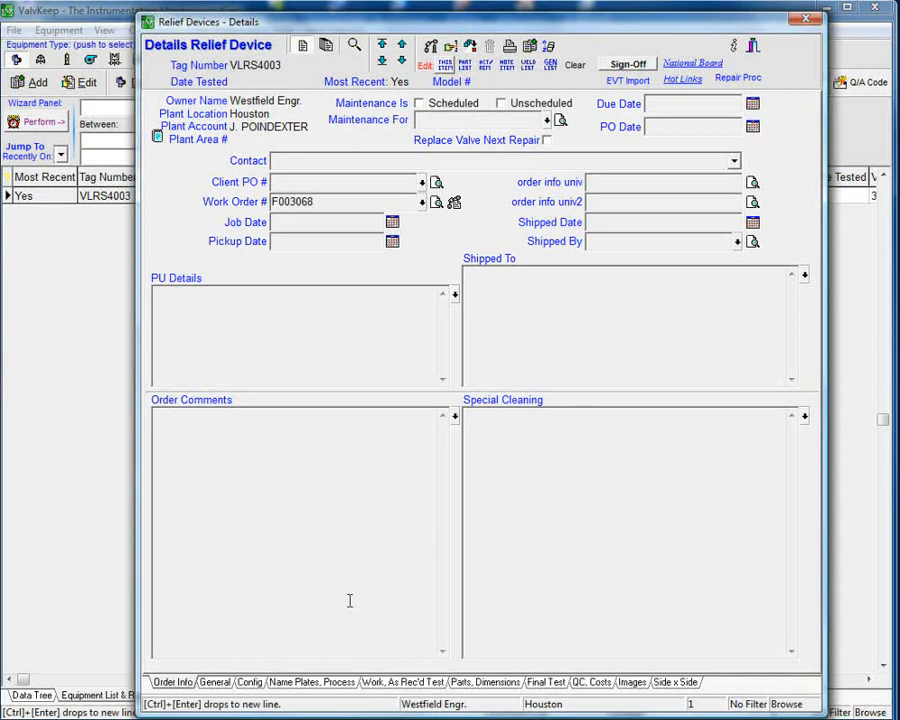
left_click(312, 683)
left_click(378, 684)
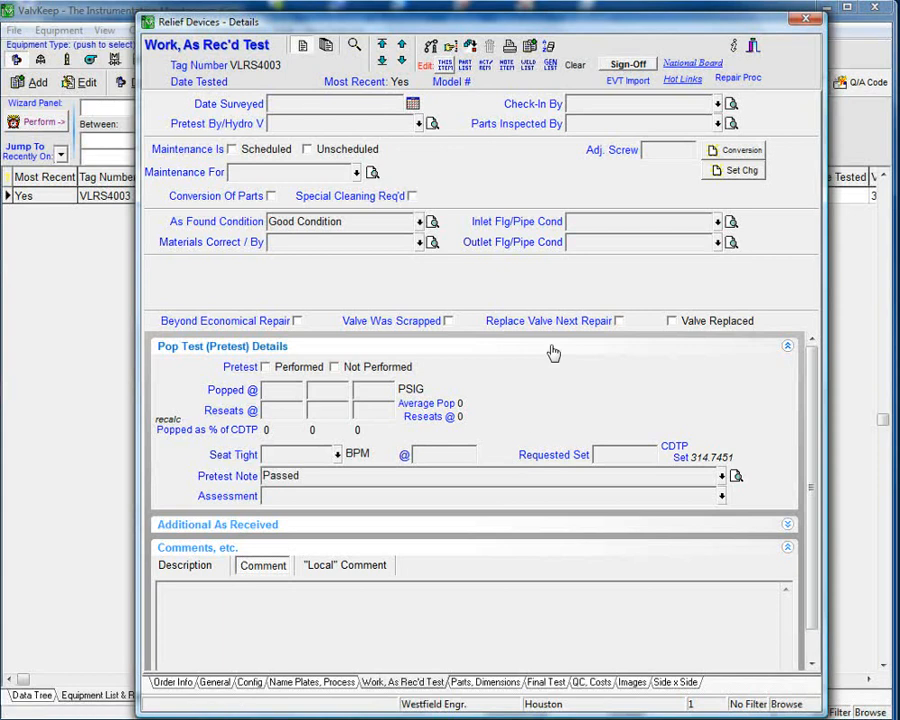
left_click(622, 84)
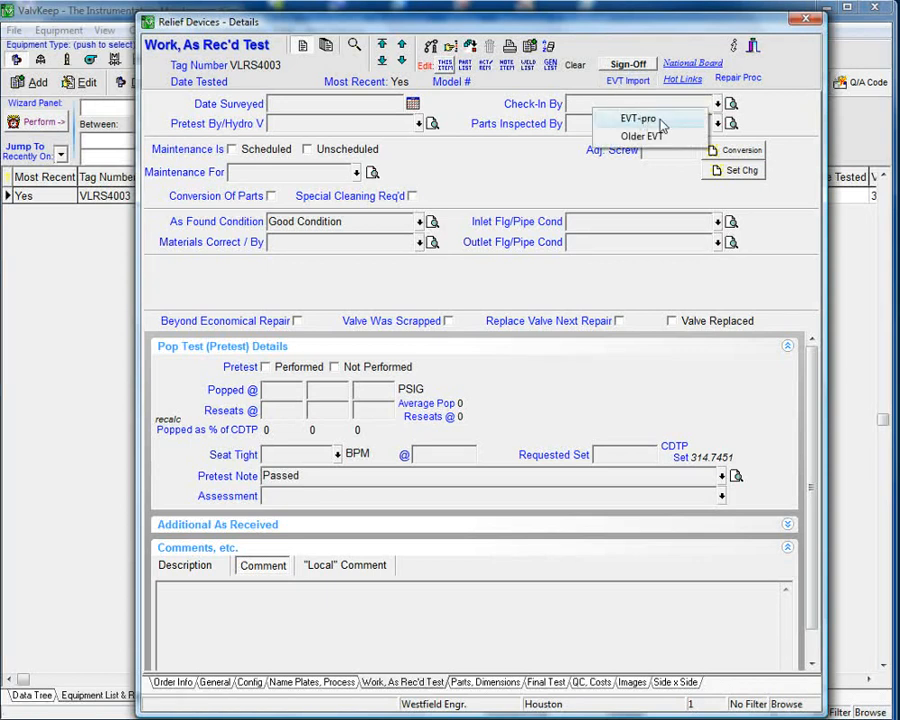
left_click(640, 118)
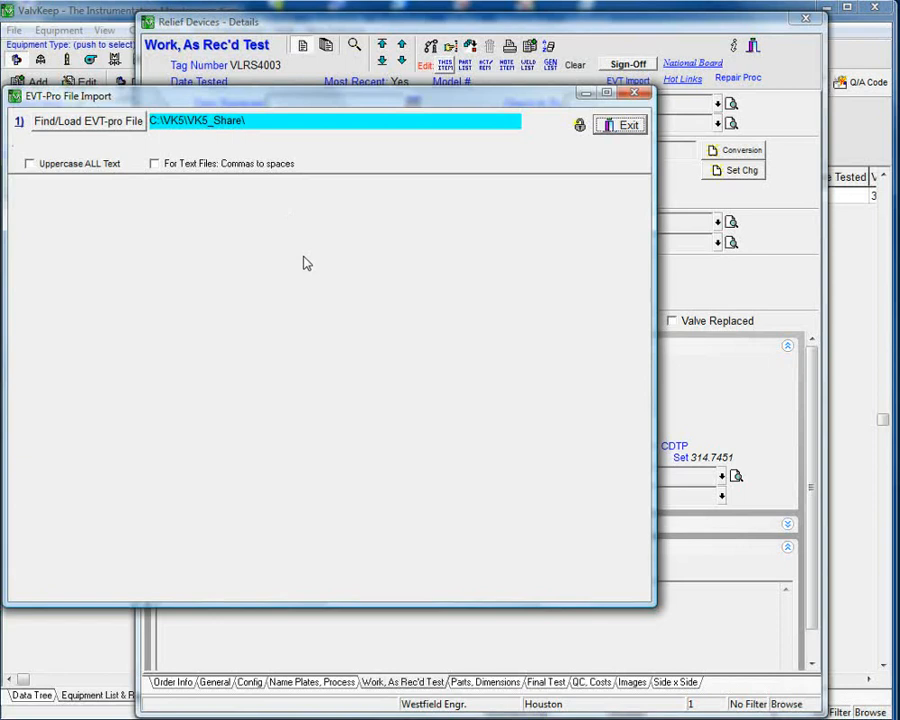
left_click(627, 125)
left_click(527, 44)
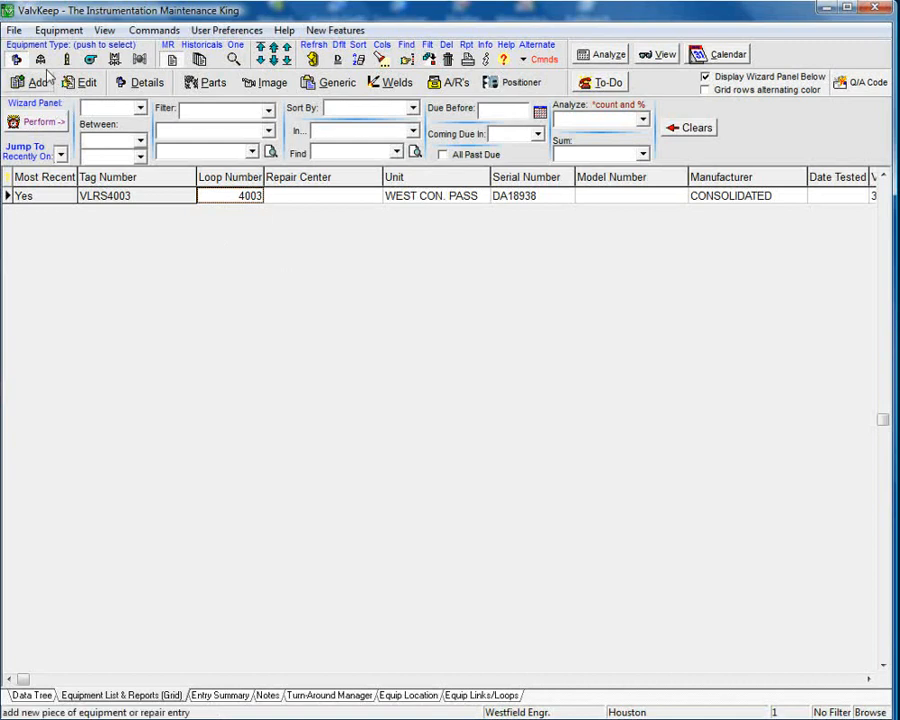
Open the EVT-Pro import from the EVT Import options for other Dresser applications and enlarge its window.
left_click(14, 30)
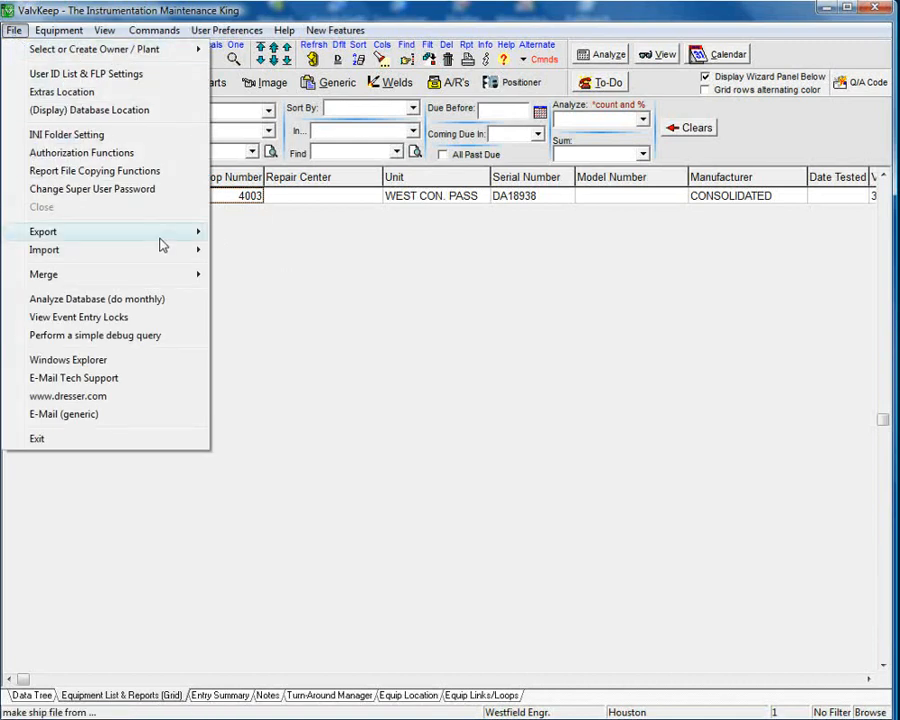
mouse_move(114, 236)
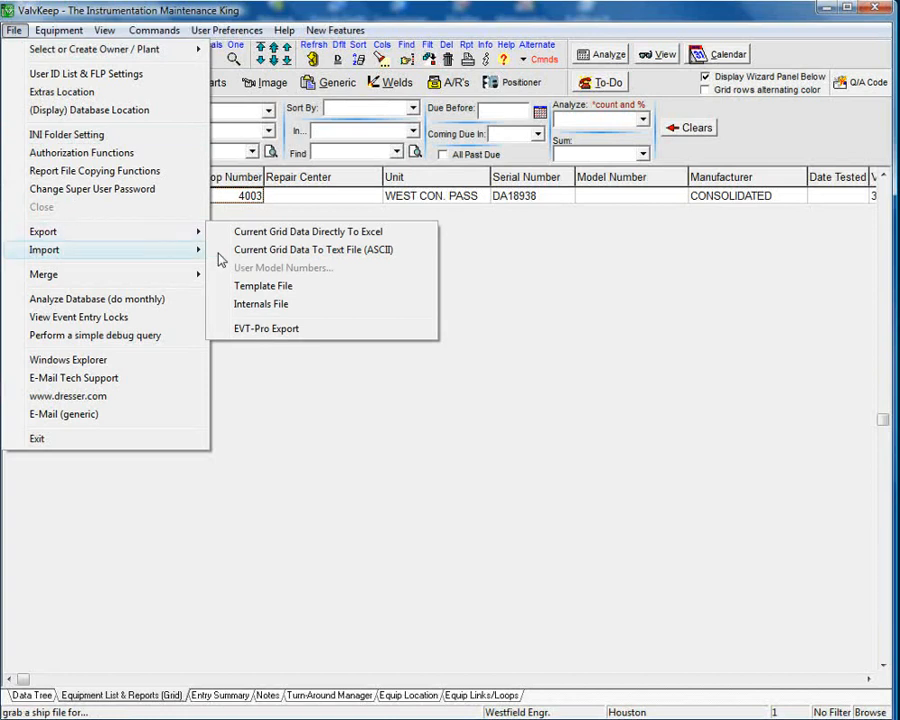
mouse_move(190, 250)
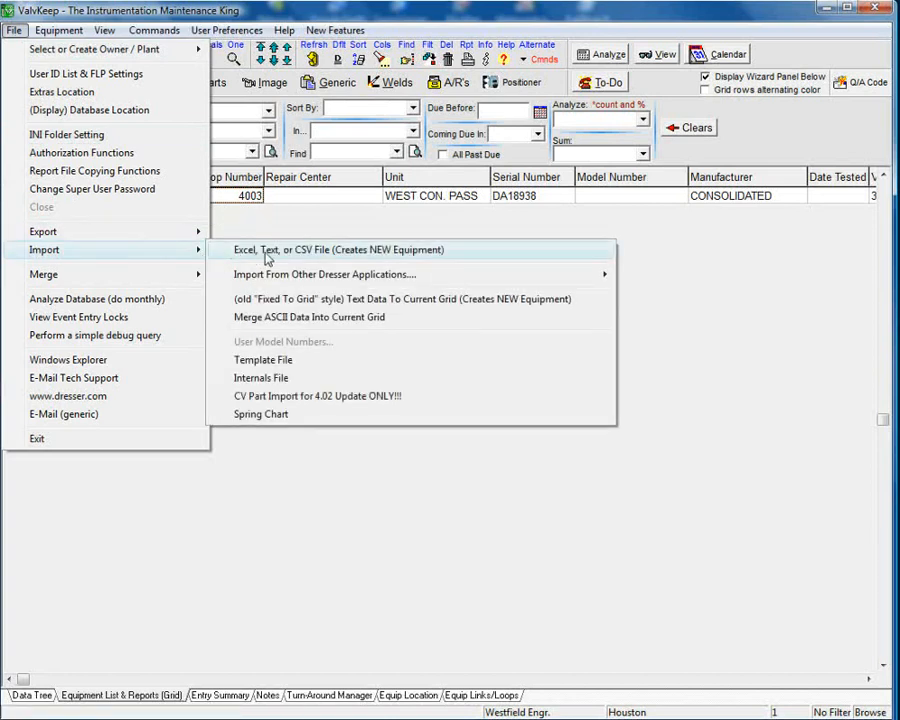
mouse_move(528, 277)
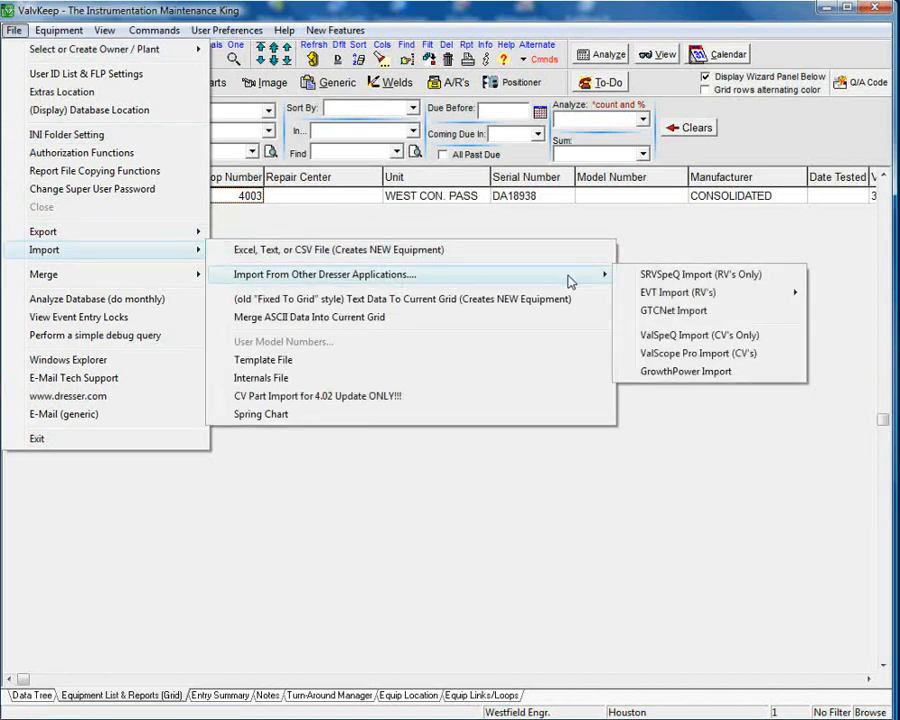
mouse_move(776, 300)
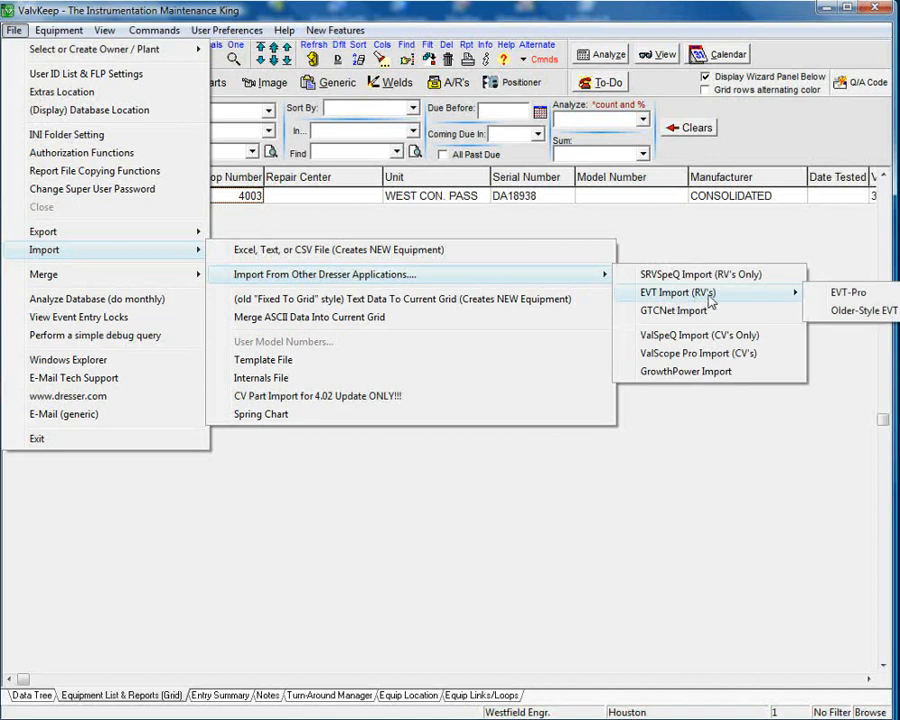
left_click(838, 300)
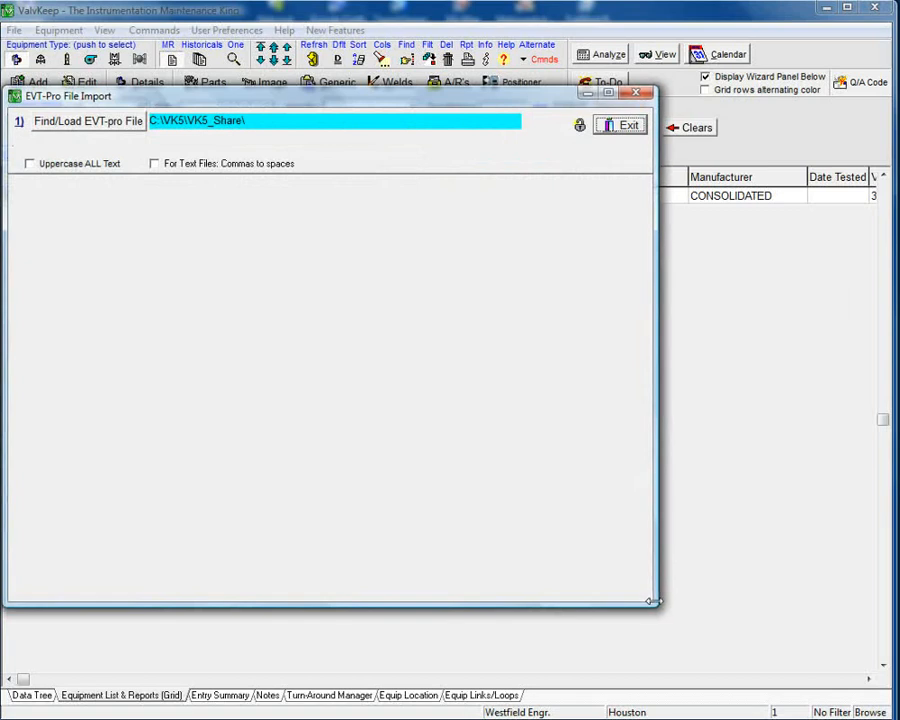
left_click_drag(648, 598, 840, 665)
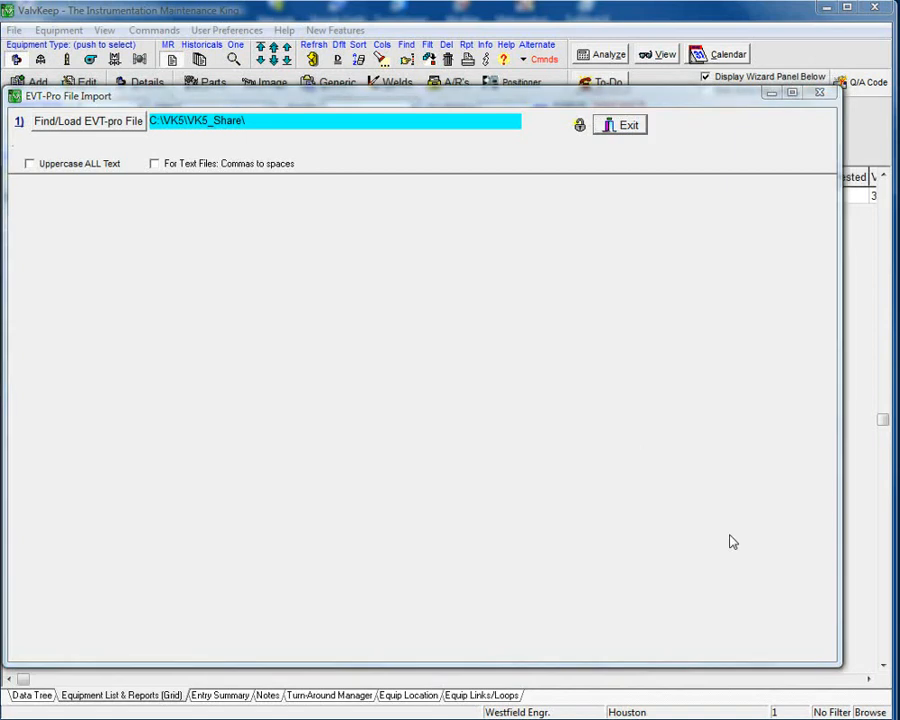
Load EVT_ExportVK_20121004130327.txt from the Shared_EVT_VK_files folder into the EVT-Pro import.
left_click(90, 132)
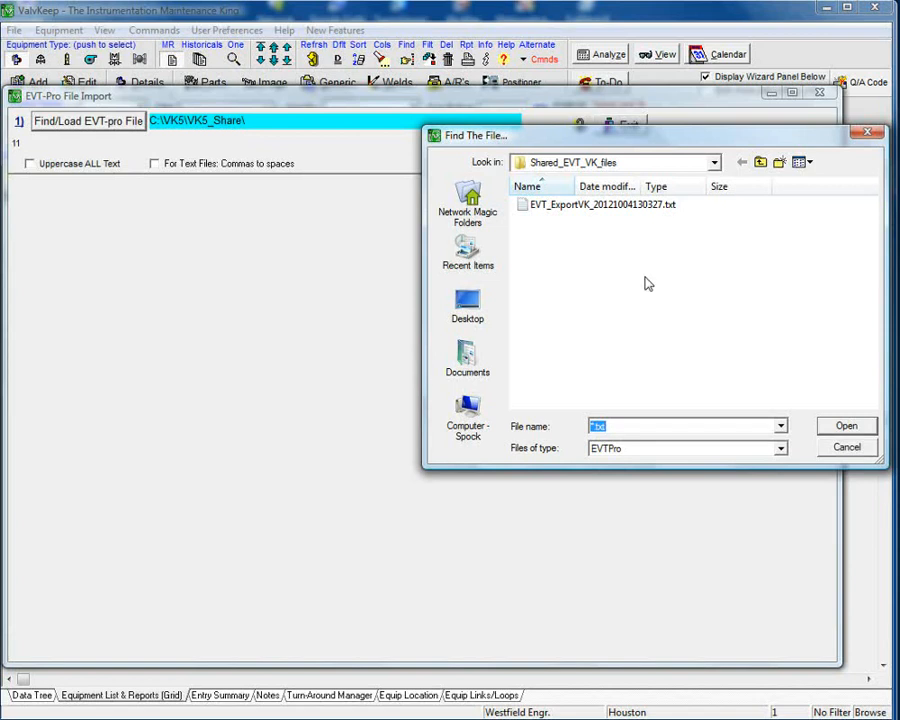
left_click(715, 166)
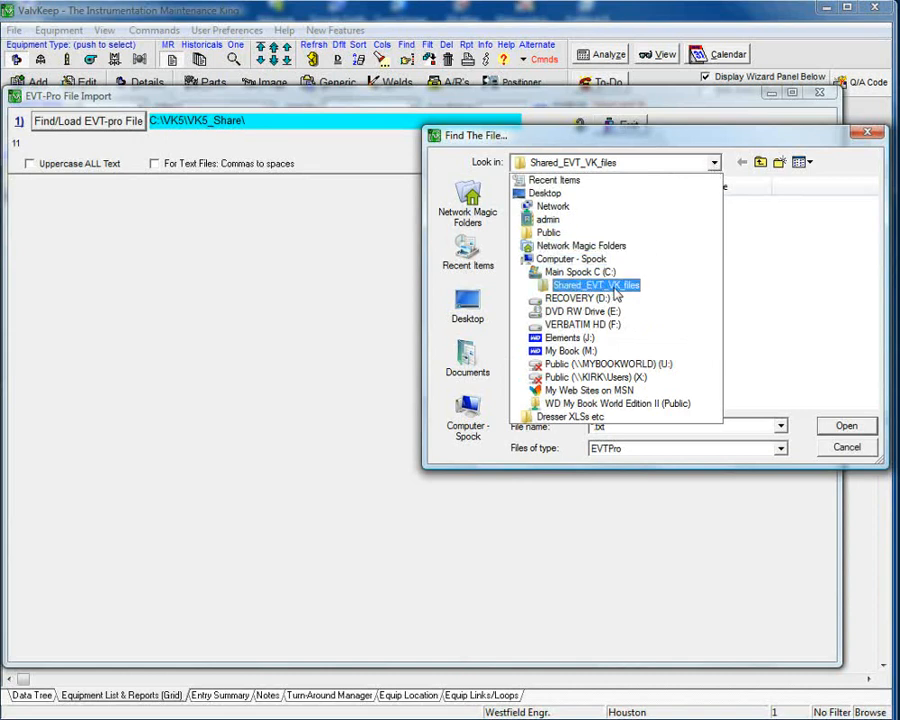
left_click(615, 290)
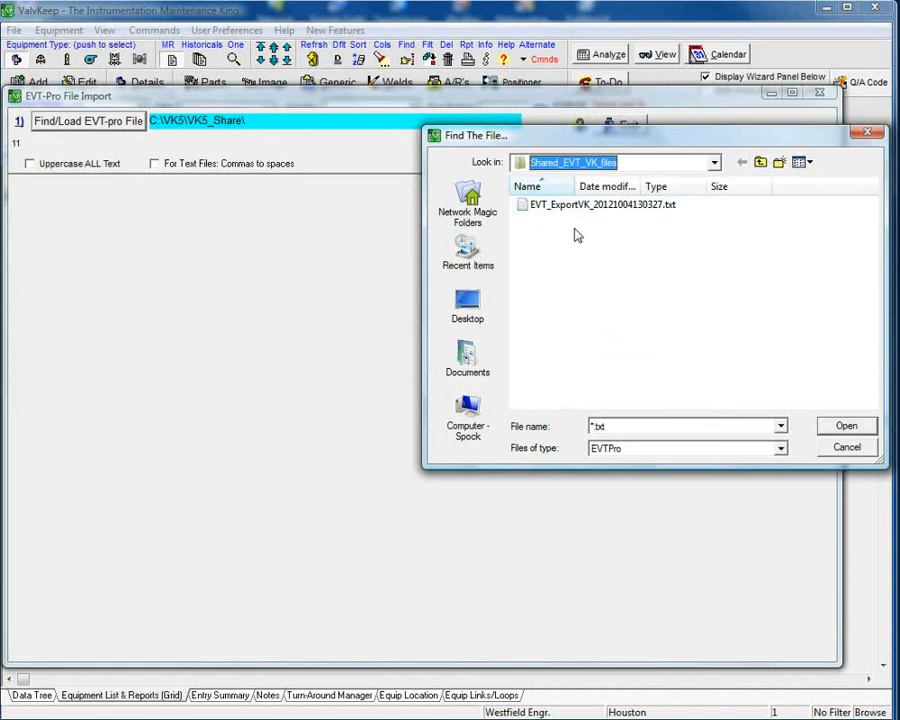
double_click(600, 205)
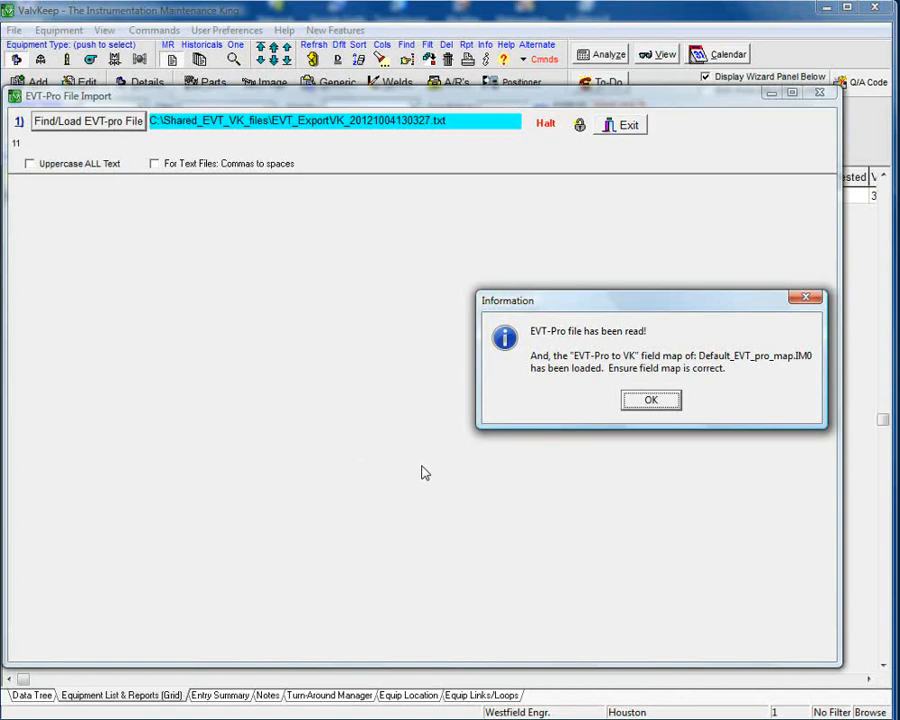
left_click(651, 404)
left_click(651, 402)
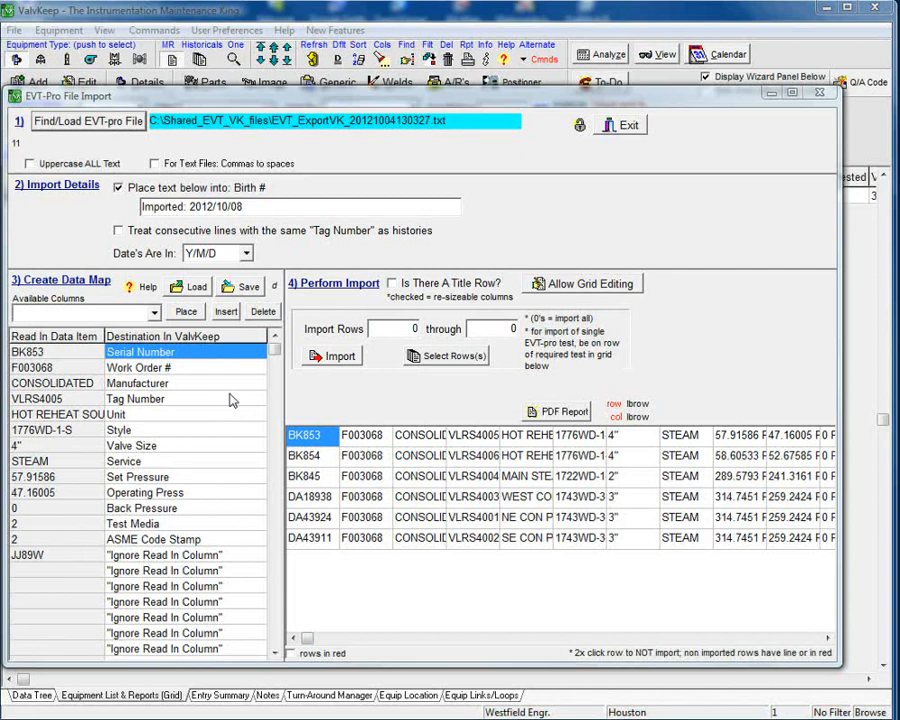
Inspect the Unit mapping row and the list of available destination columns.
left_click(203, 416)
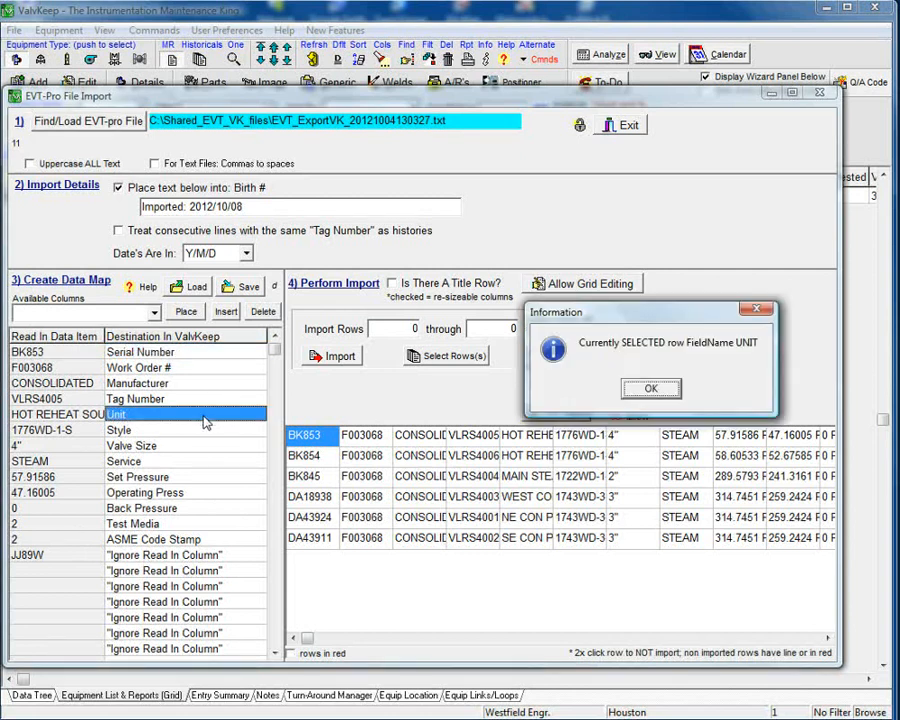
left_click(652, 389)
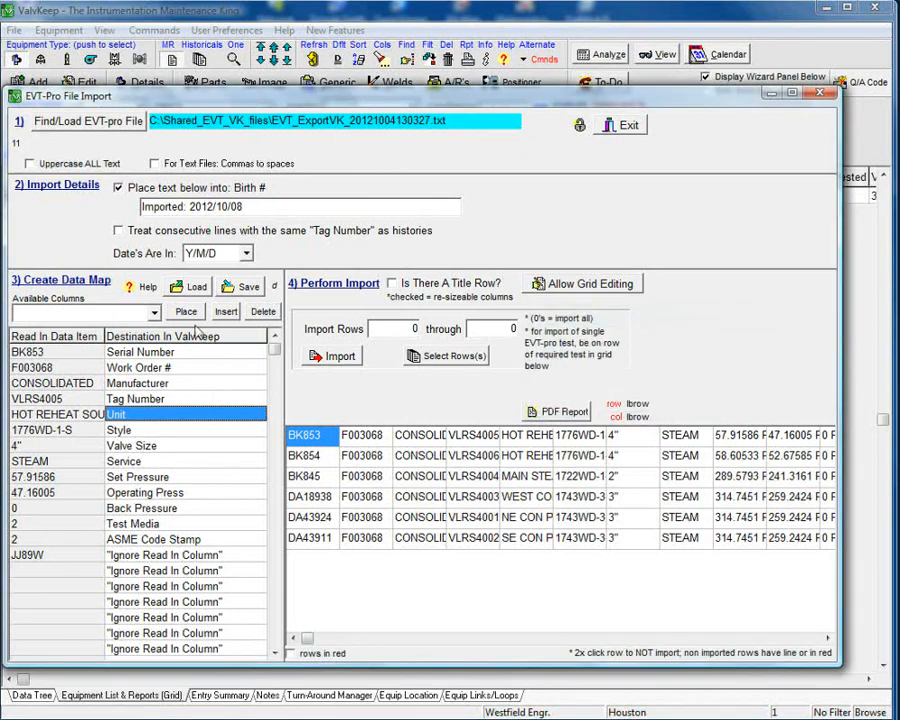
left_click(155, 312)
left_click(156, 313)
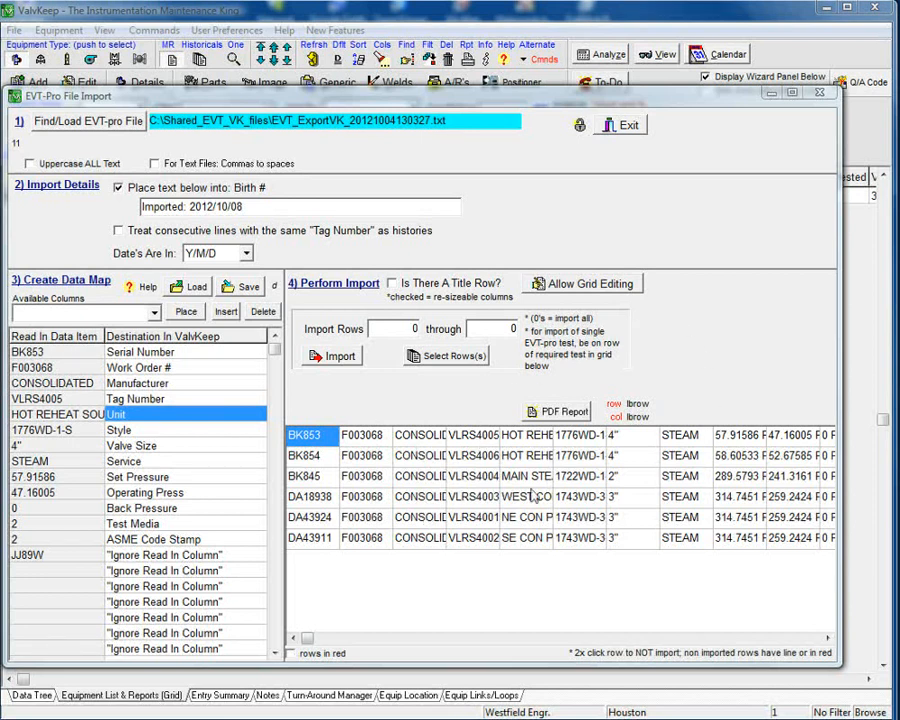
Toggle the DA43924 and BK845 rows off and back on for import.
double_click(484, 520)
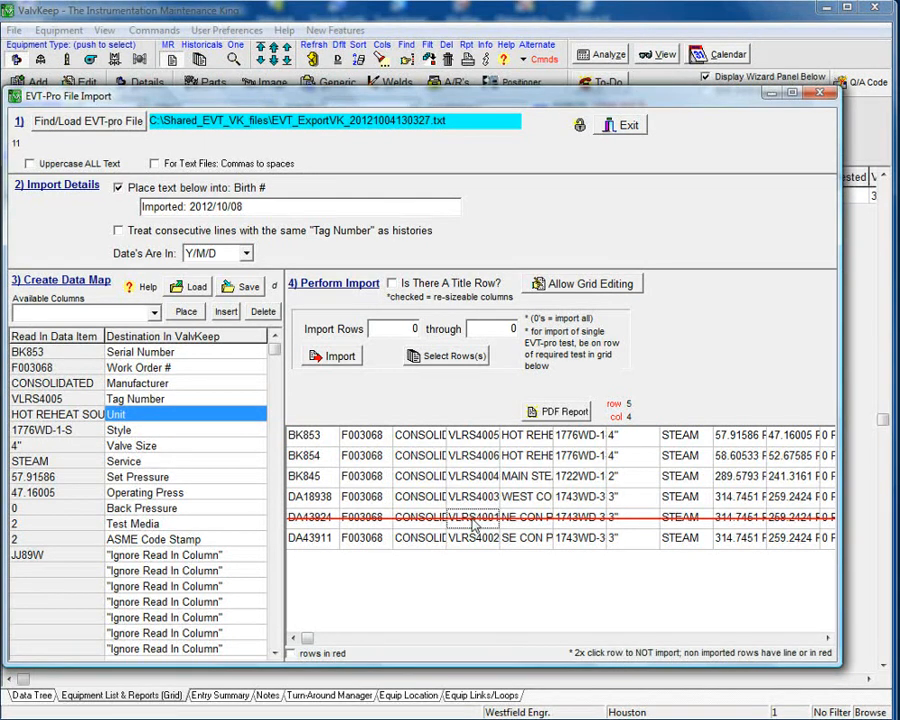
double_click(450, 478)
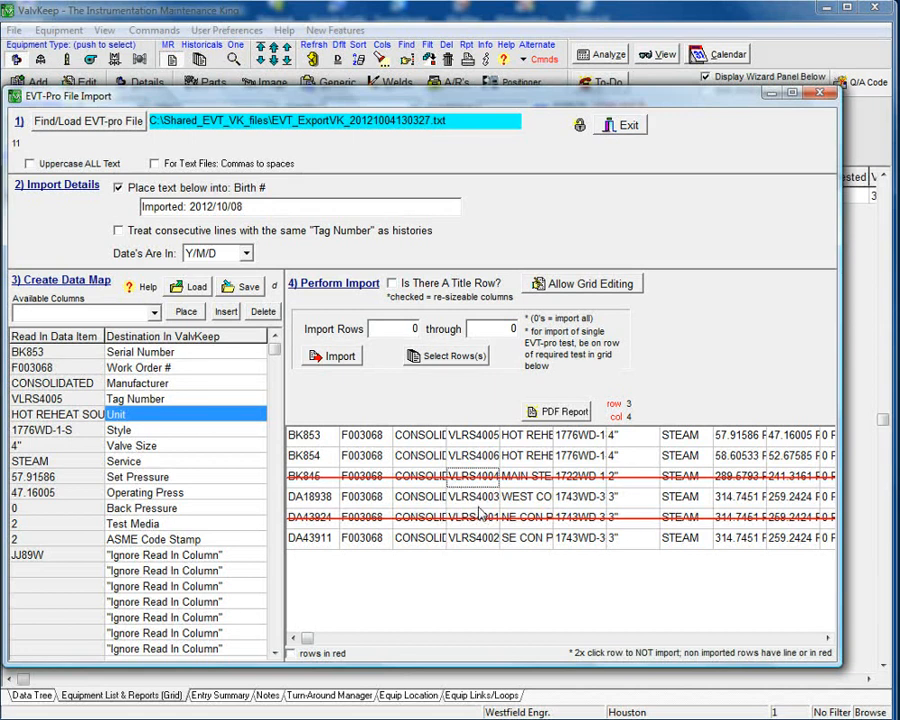
double_click(473, 480)
double_click(486, 519)
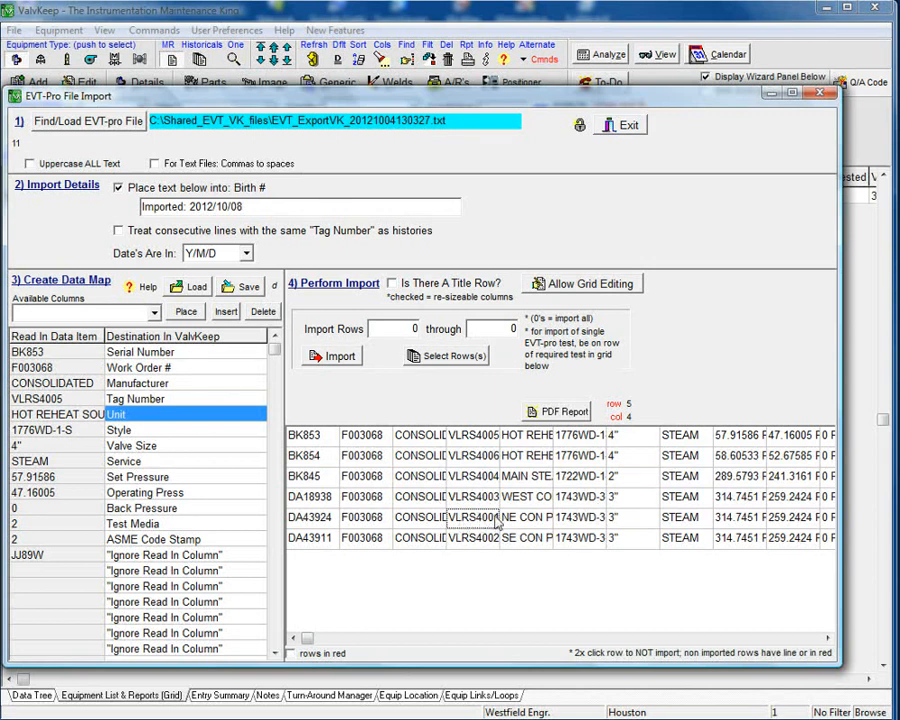
Enable grid editing and select the VLRS4003 tag cell in the import grid.
left_click(631, 285)
left_click(640, 498)
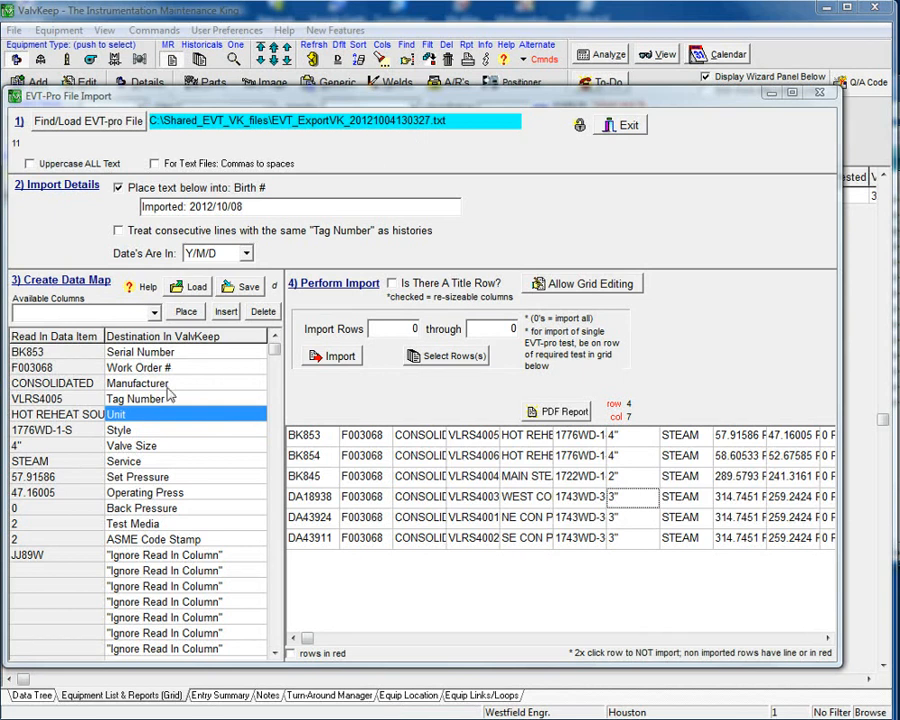
left_click(463, 503)
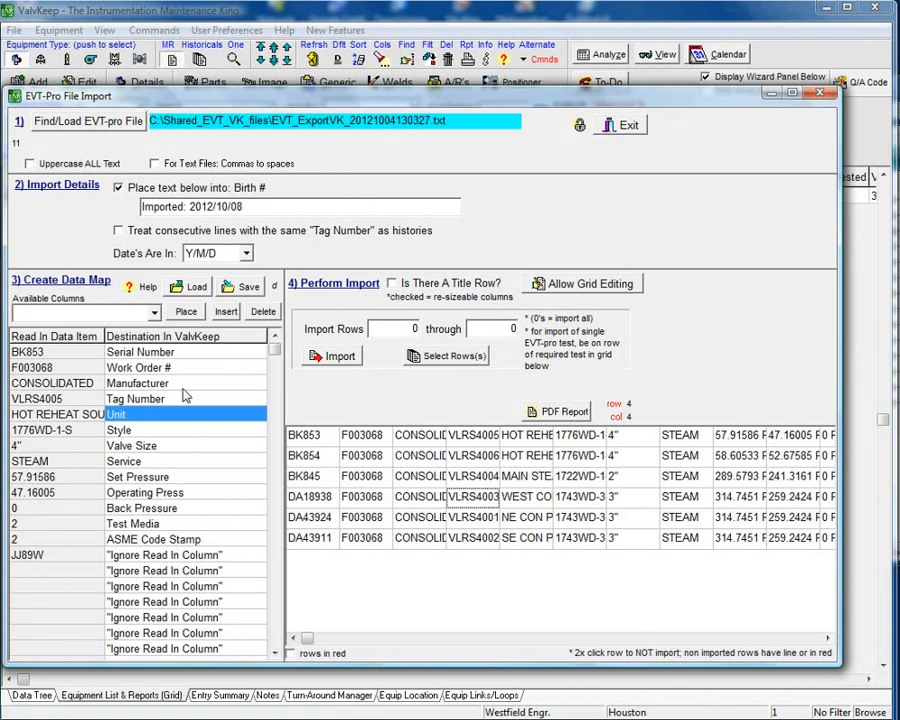
double_click(478, 493)
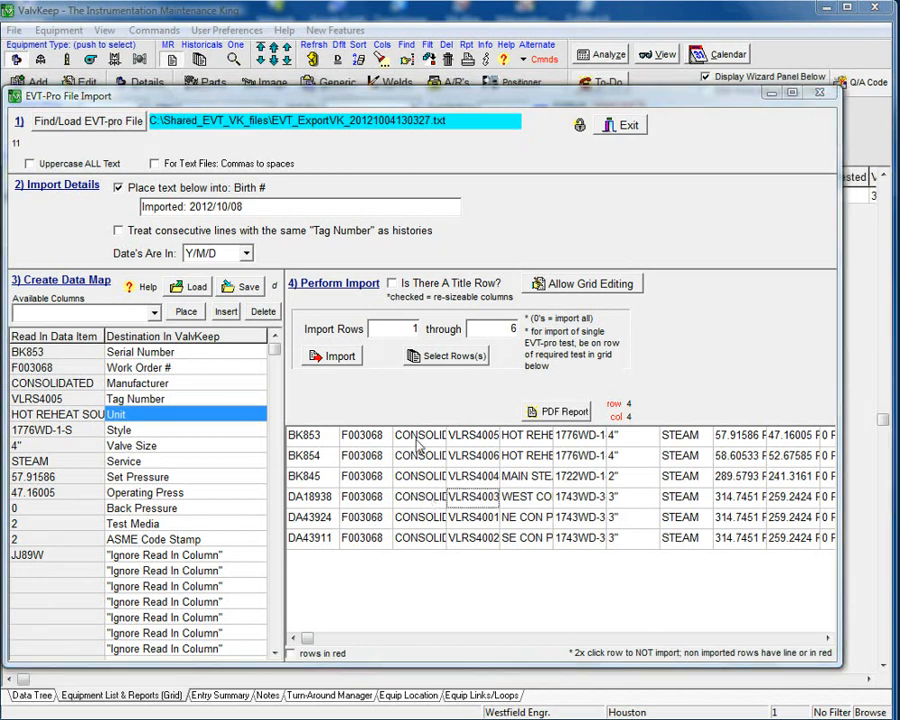
Run a smart import of all six EVT-Pro relief device tests into the current owner/plant, confirming each prompt, then close the import window.
left_click(342, 358)
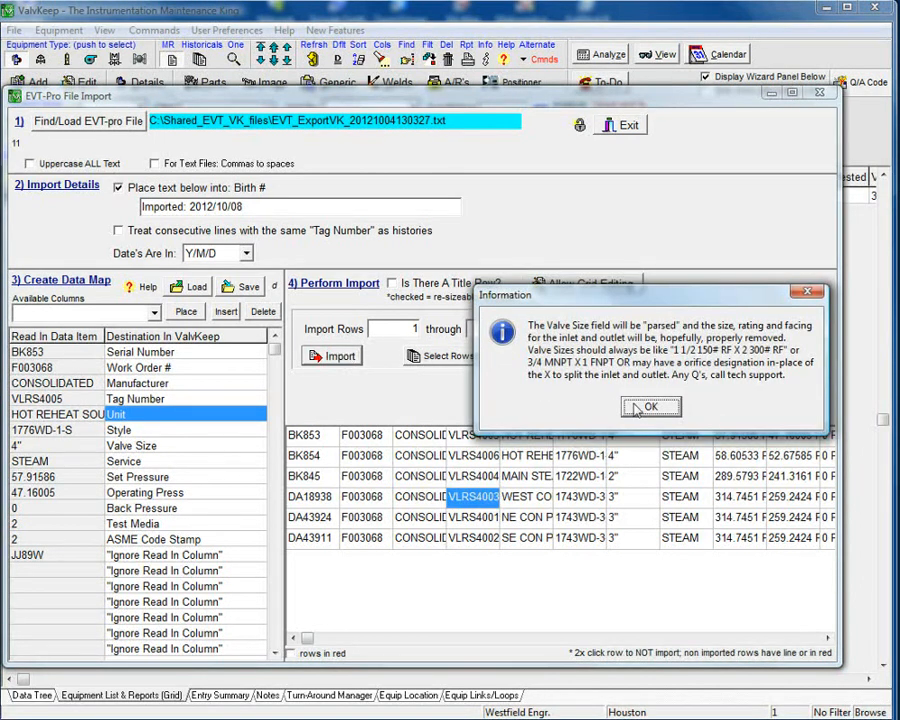
left_click(649, 408)
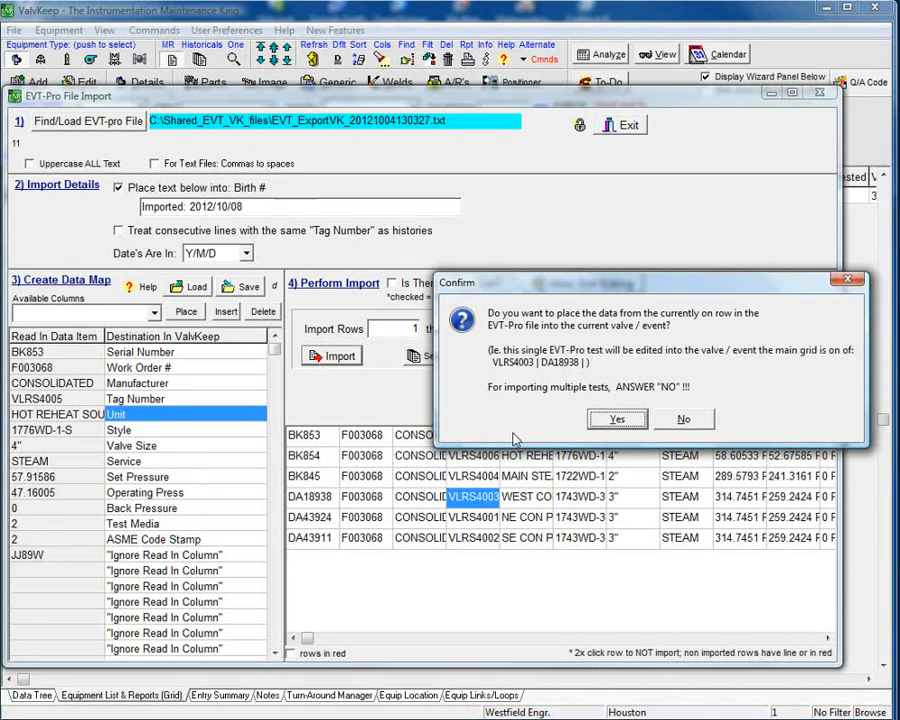
left_click(687, 420)
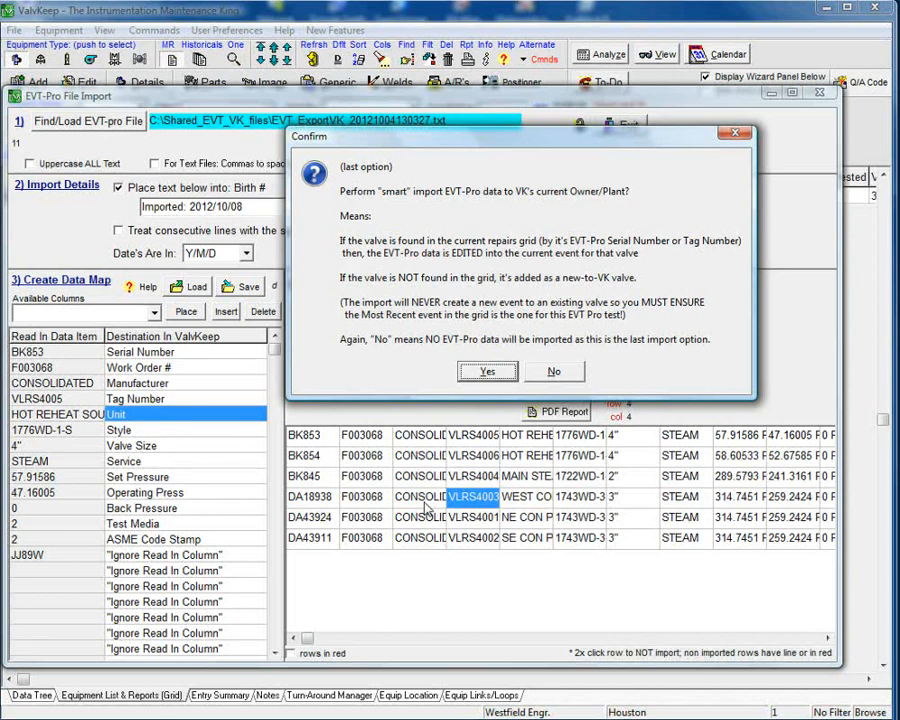
left_click(489, 373)
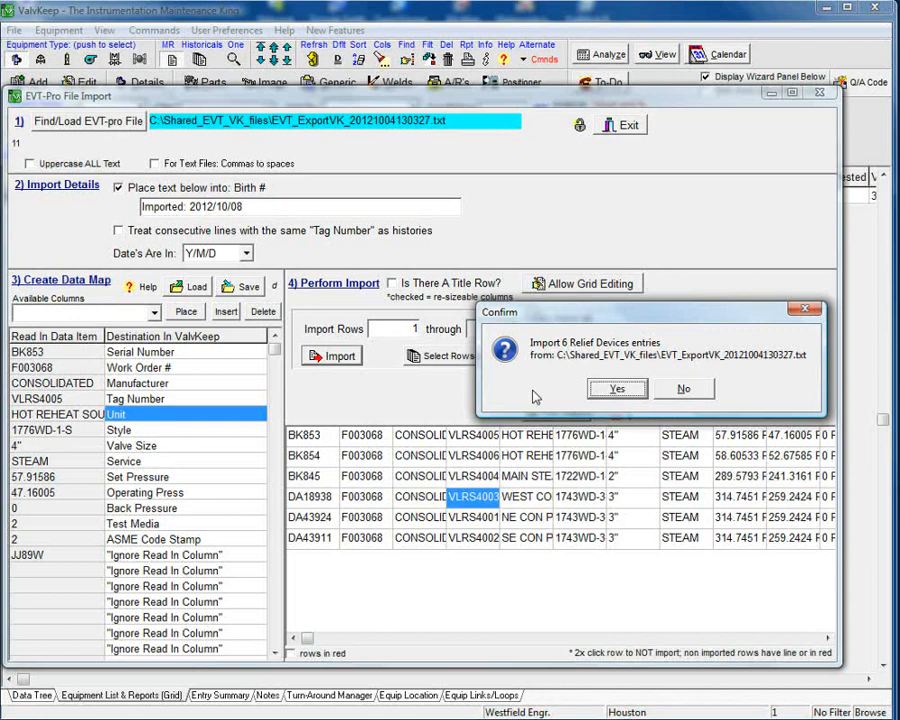
left_click(617, 389)
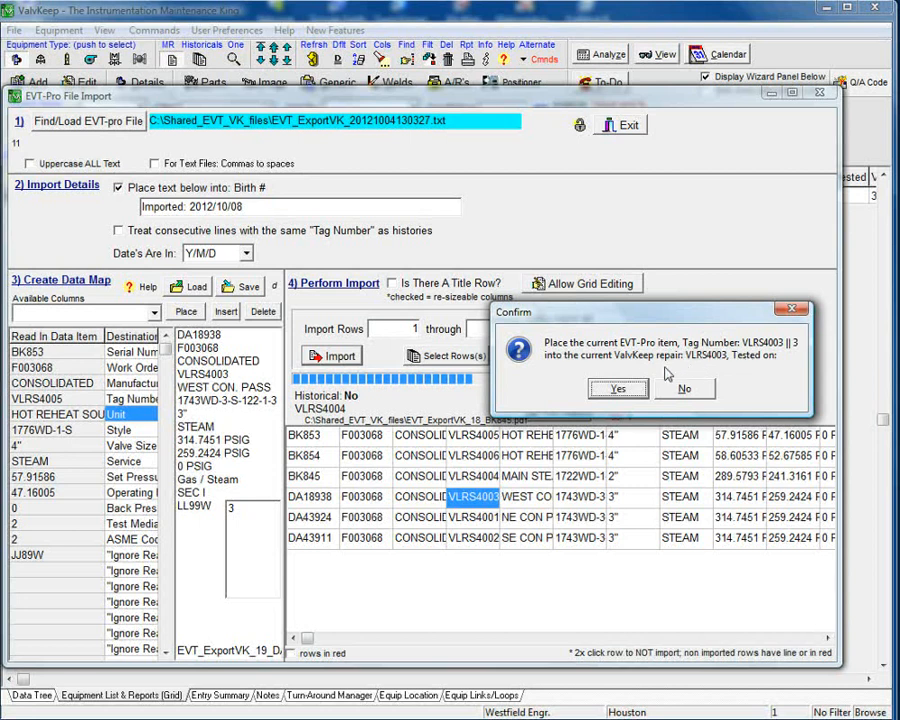
left_click_drag(665, 313, 564, 289)
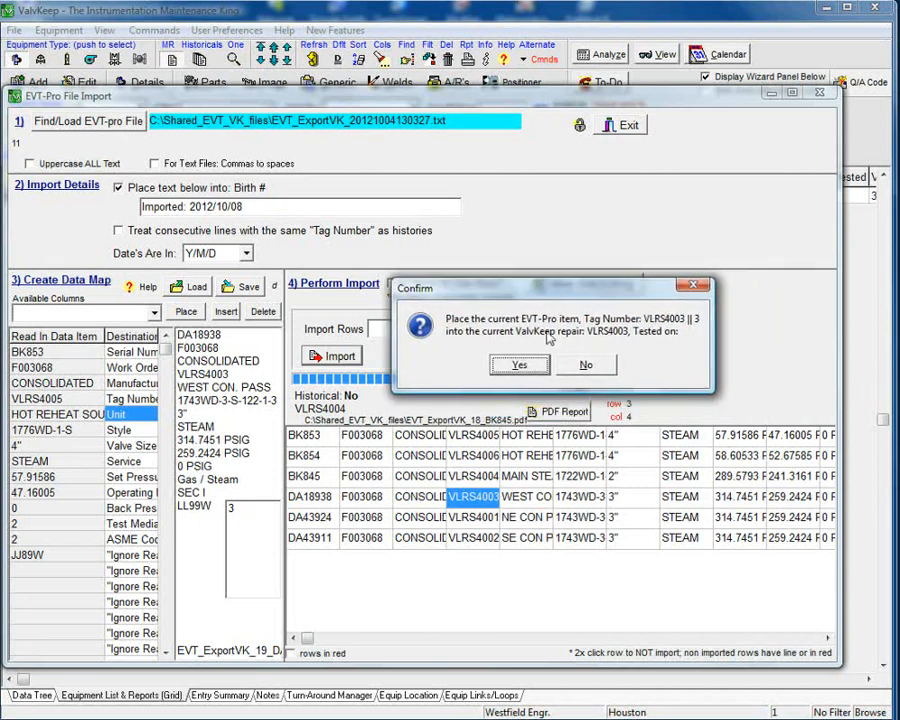
left_click(522, 364)
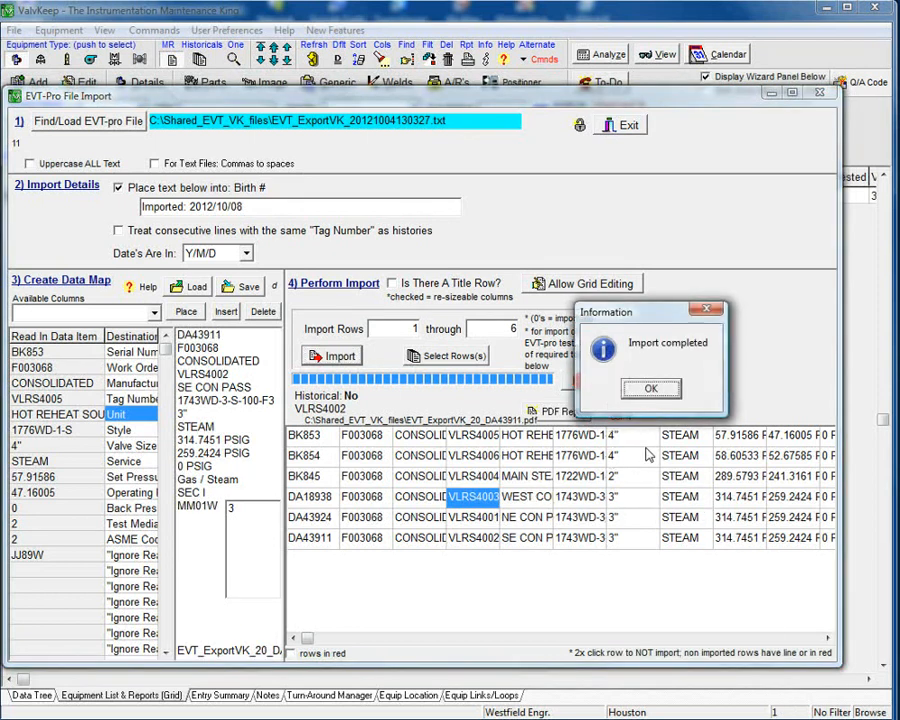
left_click(651, 388)
left_click(655, 392)
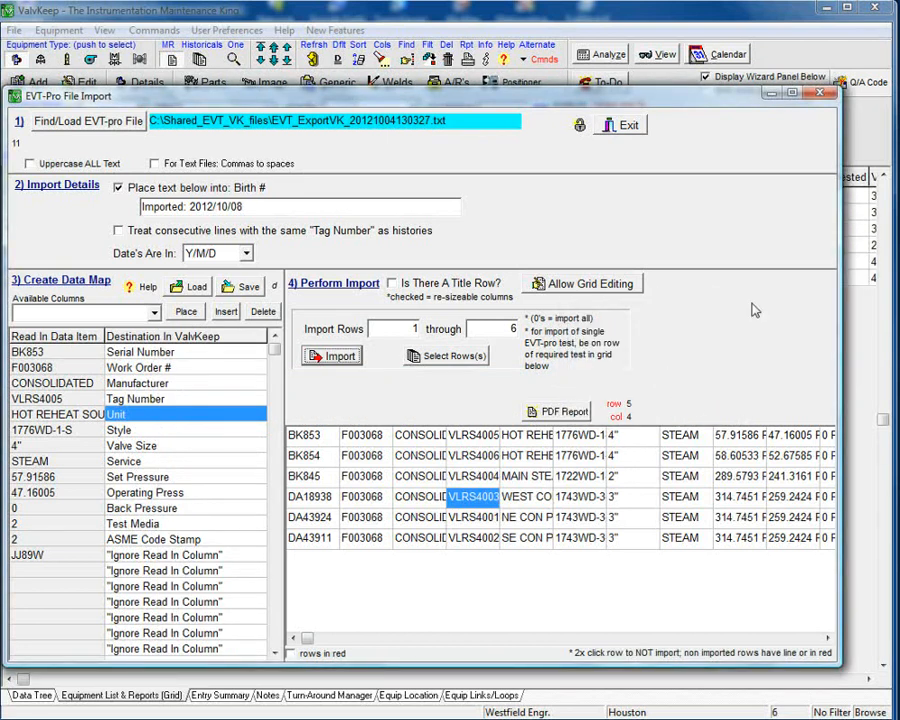
left_click(821, 95)
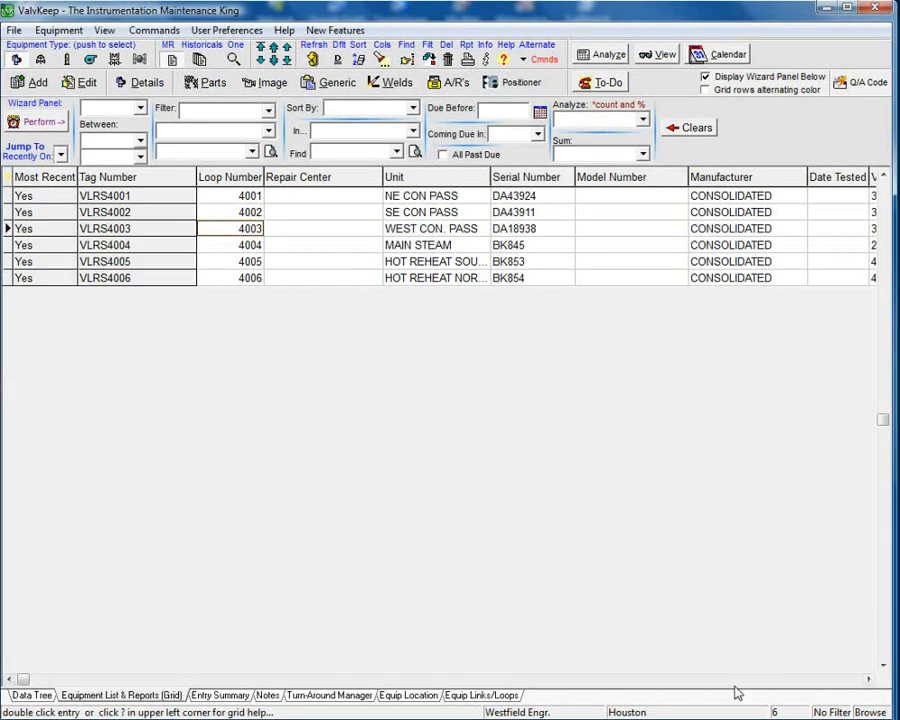
Open the attached EVT test report PDF for valve VLRS4003 from its generic attachments, then close it and the attachments form.
left_click(295, 232)
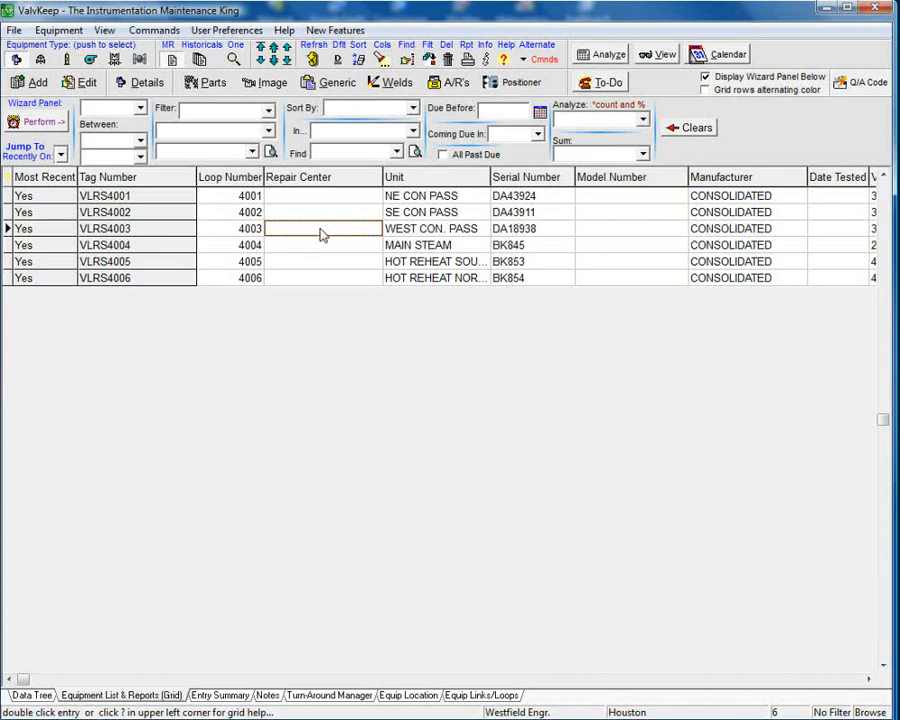
left_click(338, 82)
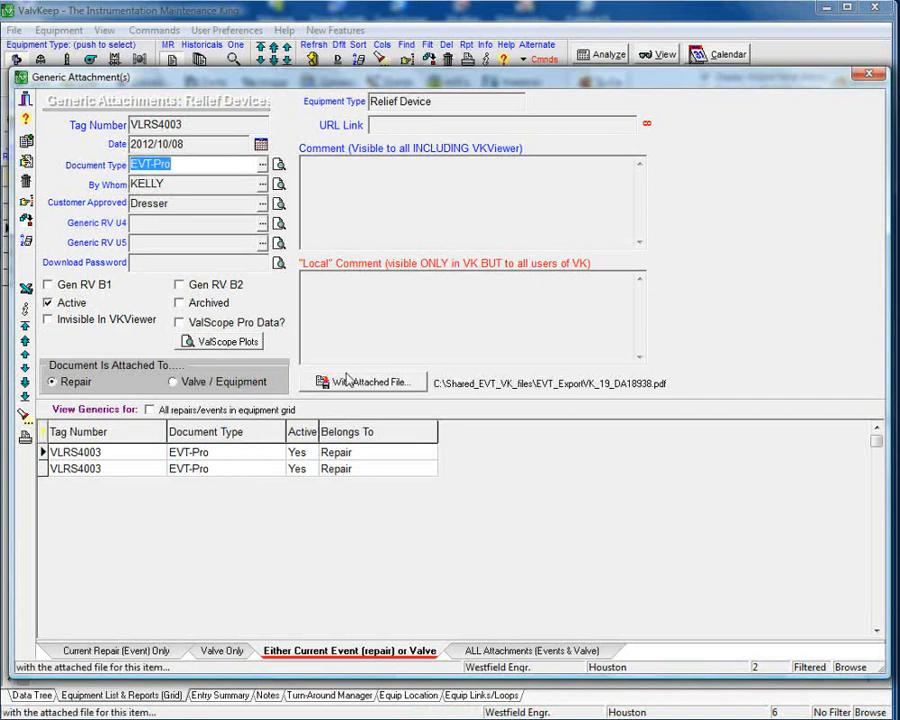
left_click(347, 380)
left_click(369, 424)
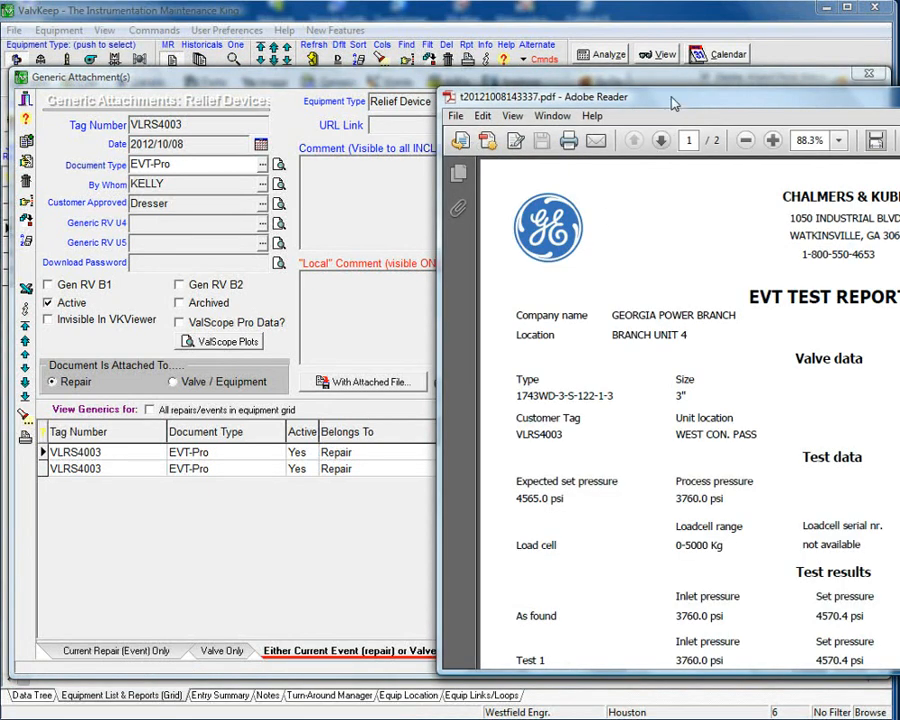
left_click_drag(654, 101, 287, 67)
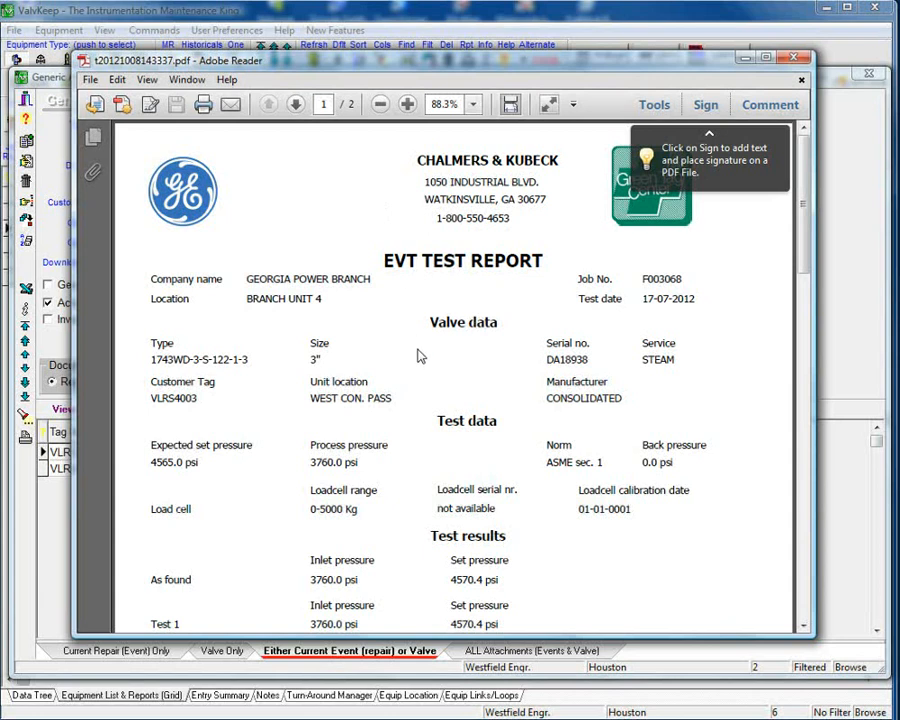
mouse_move(729, 131)
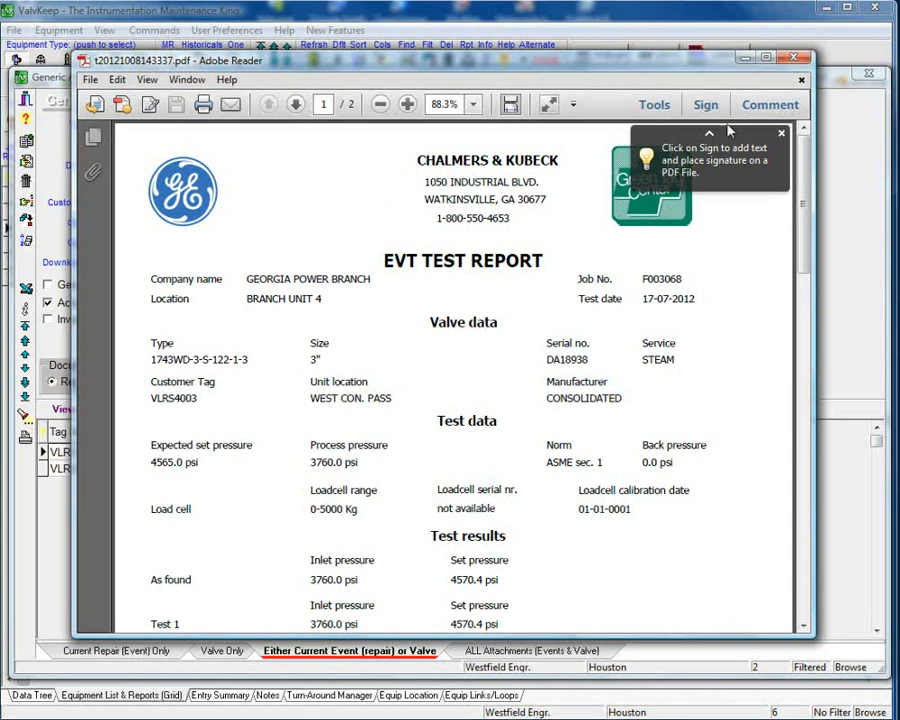
left_click(792, 62)
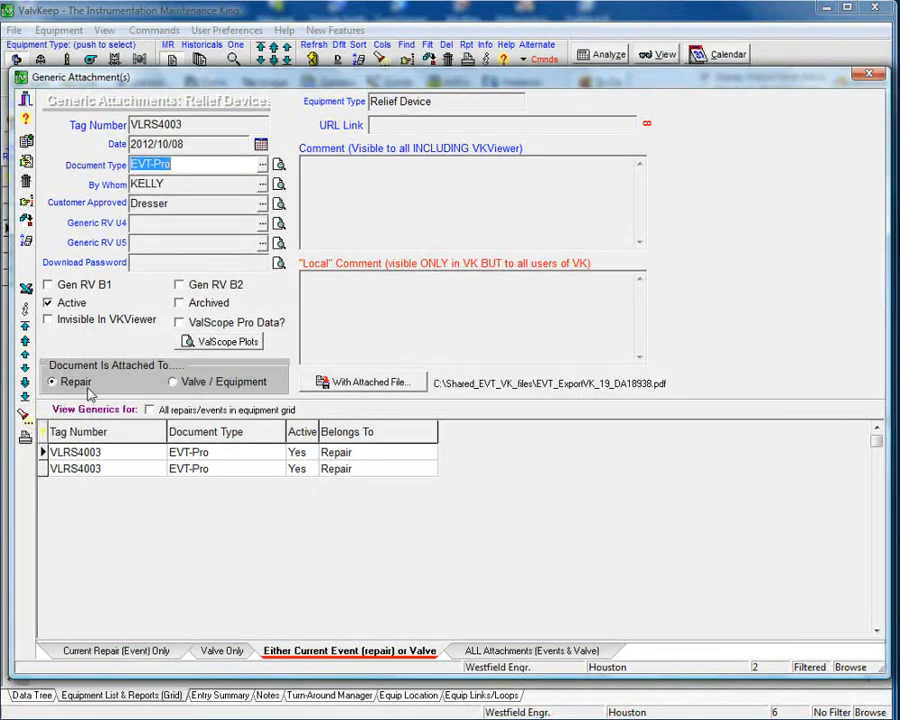
left_click(26, 102)
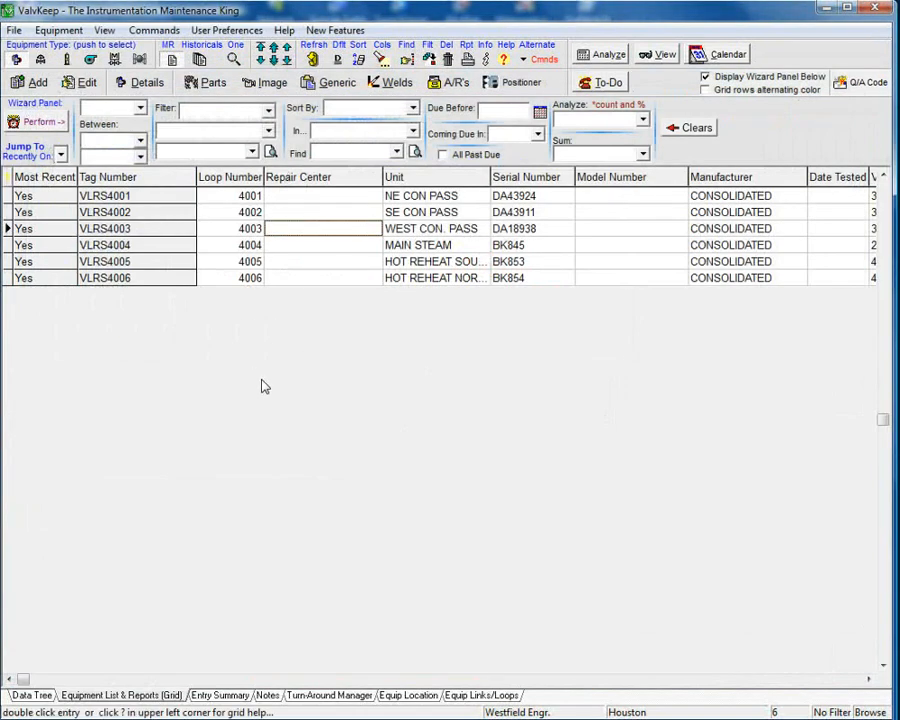